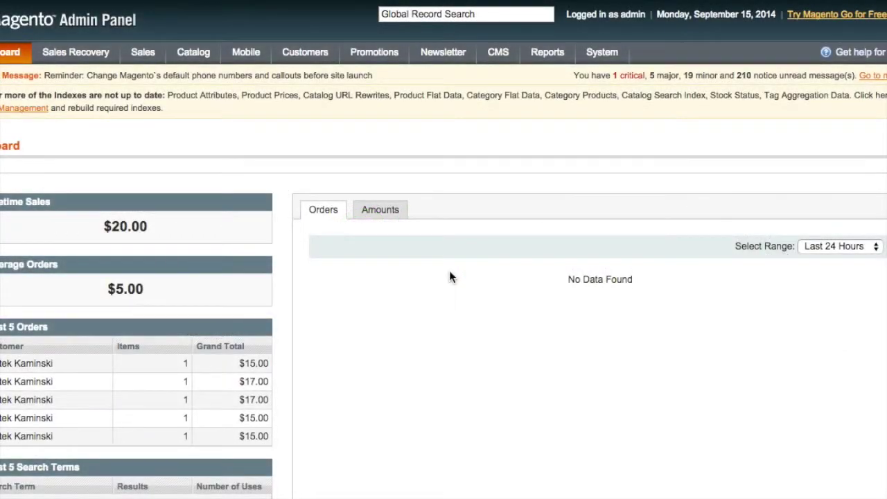
# Open the Sales Recovery Email Templates list, which shows the single 'Main template'.
pyautogui.moveTo(88, 53)
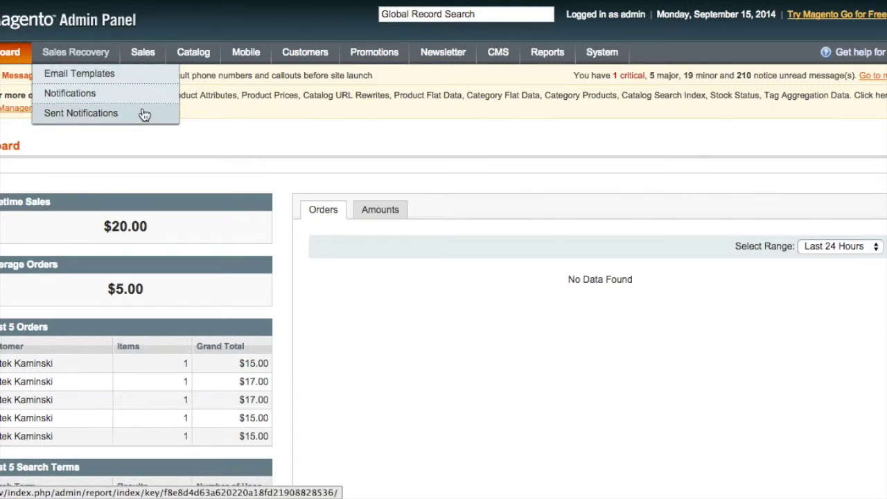
pyautogui.click(144, 78)
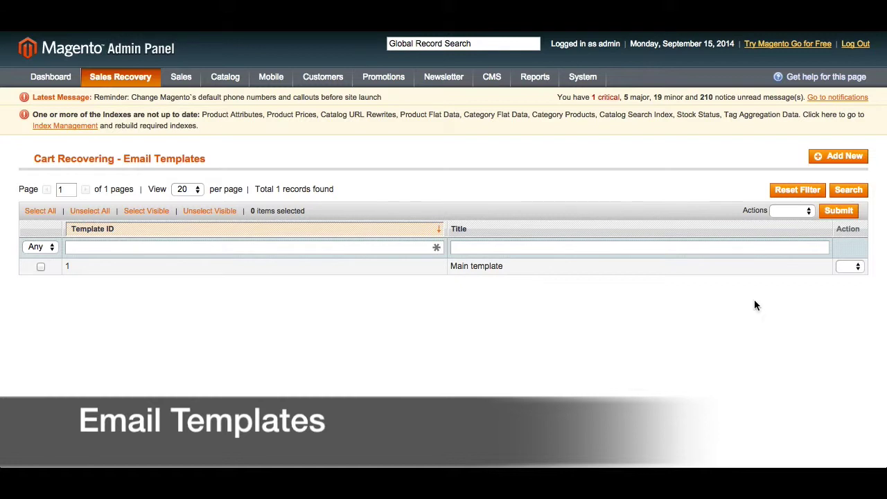
# Open 'Main template' for editing and scroll to its greeting and message body.
pyautogui.click(858, 268)
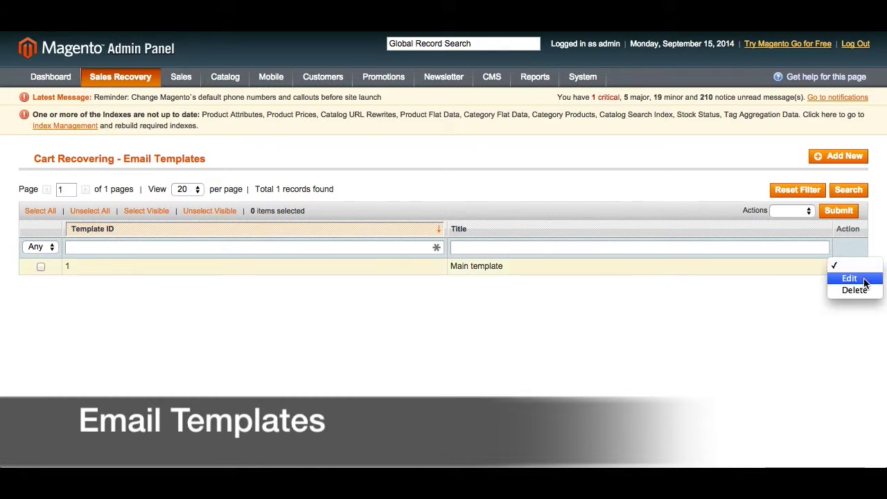
pyautogui.click(768, 307)
pyautogui.click(730, 273)
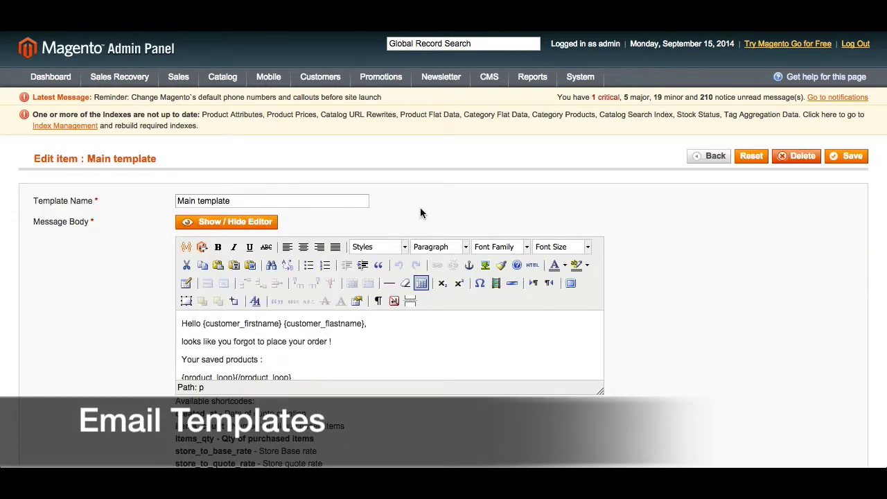
pyautogui.click(294, 202)
pyautogui.scroll(-2, 165, 305)
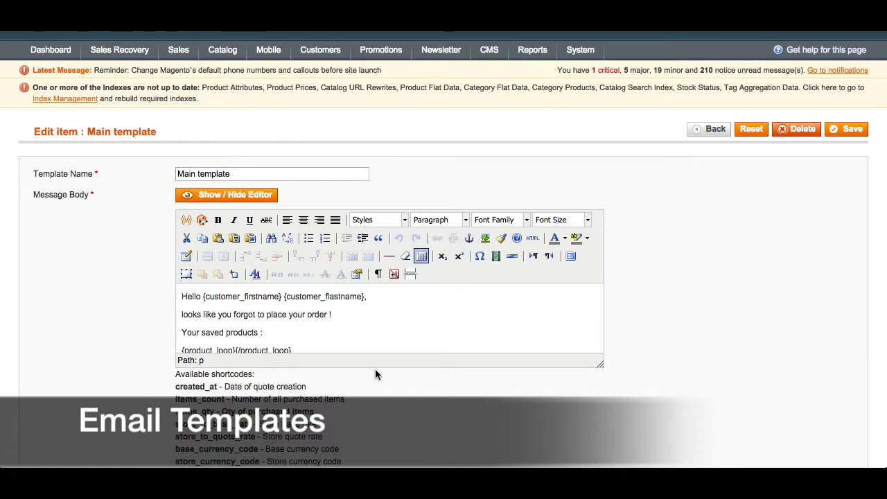
pyautogui.scroll(-2, 375, 369)
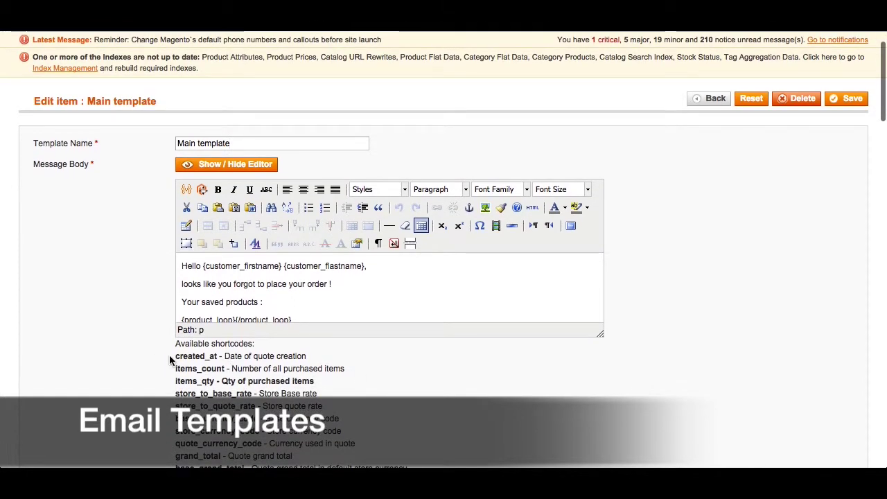
pyautogui.scroll(-1, 169, 355)
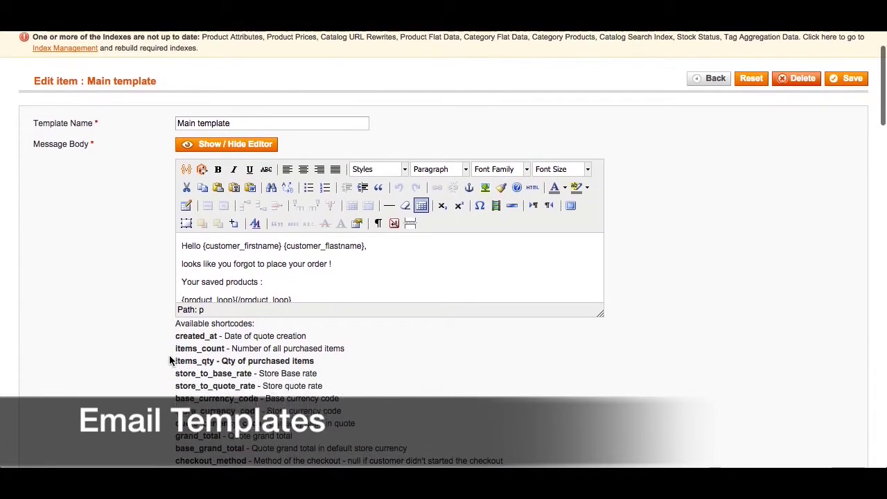
pyautogui.scroll(-1, 169, 360)
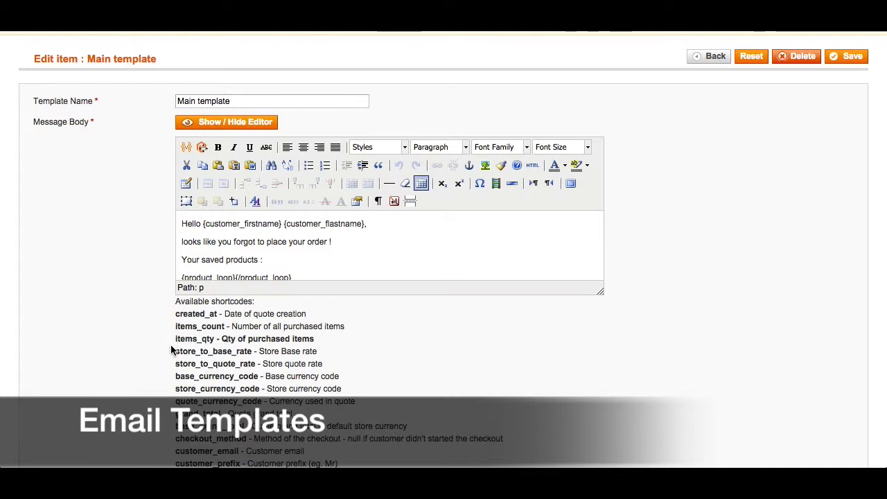
pyautogui.scroll(-2, 172, 350)
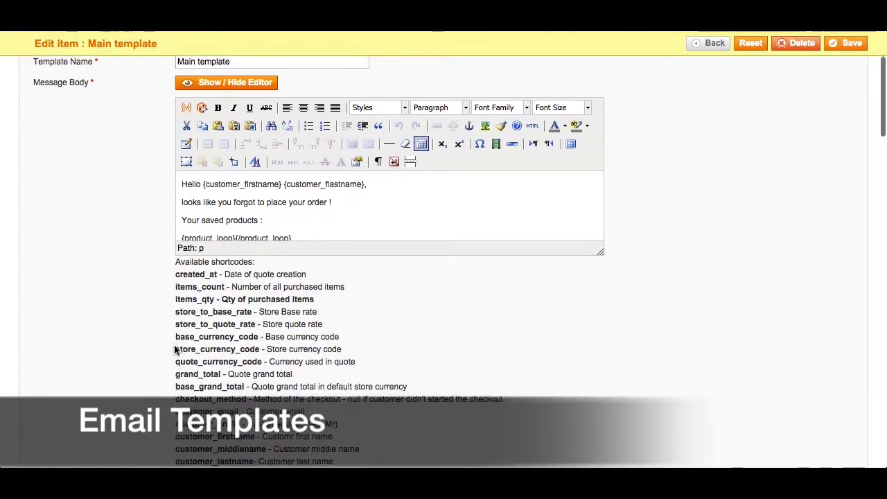
pyautogui.scroll(-4, 174, 350)
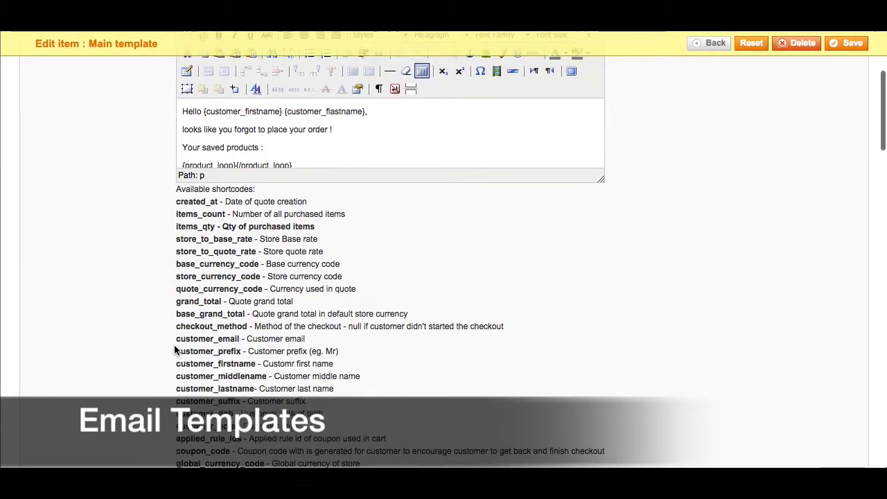
pyautogui.scroll(-5, 174, 350)
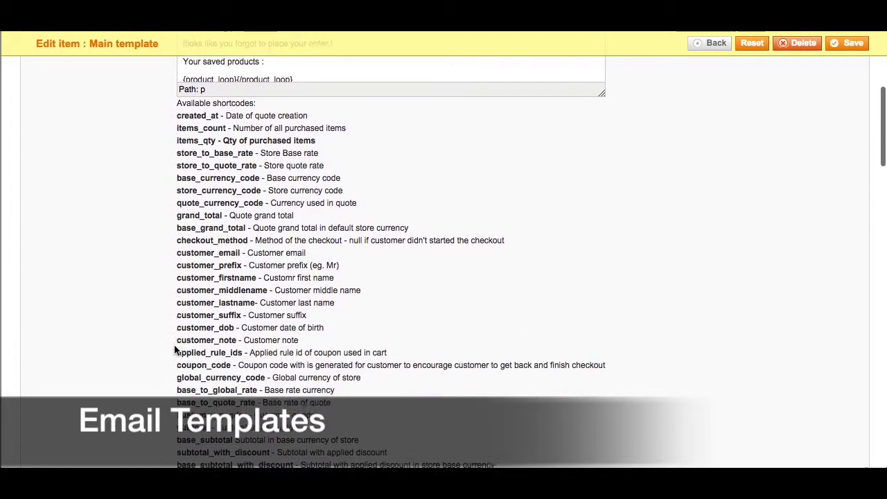
pyautogui.scroll(-3, 174, 350)
pyautogui.scroll(-2, 174, 350)
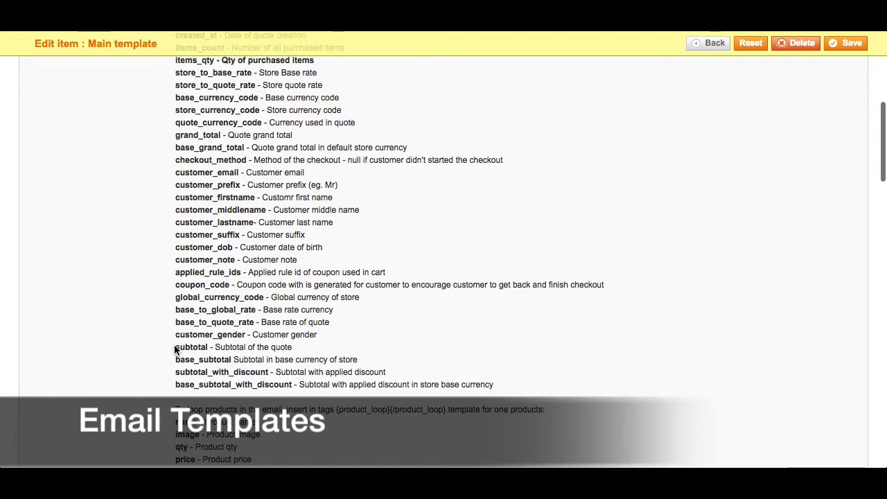
pyautogui.scroll(-3, 174, 350)
pyautogui.scroll(1, 174, 350)
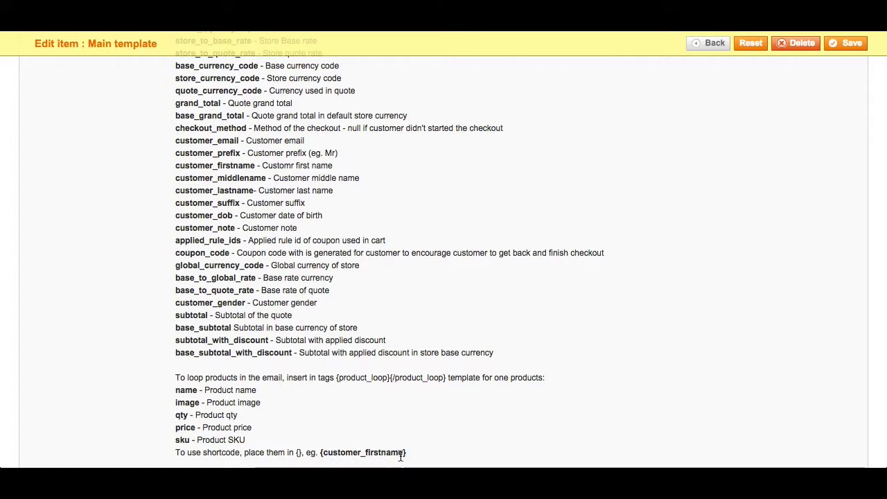
pyautogui.scroll(5, 410, 451)
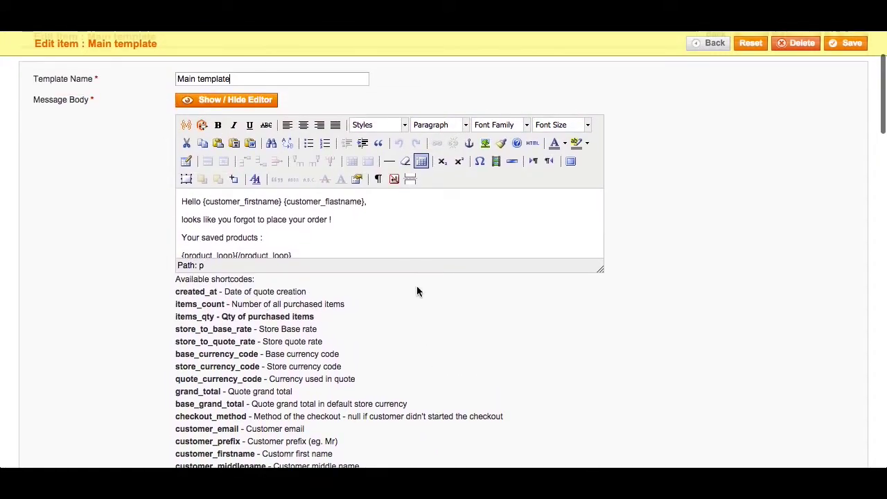
# Enlarge the message body editor and view the {name}/{price} table row as raw HTML.
pyautogui.moveTo(600, 269); pyautogui.dragTo(635, 333)
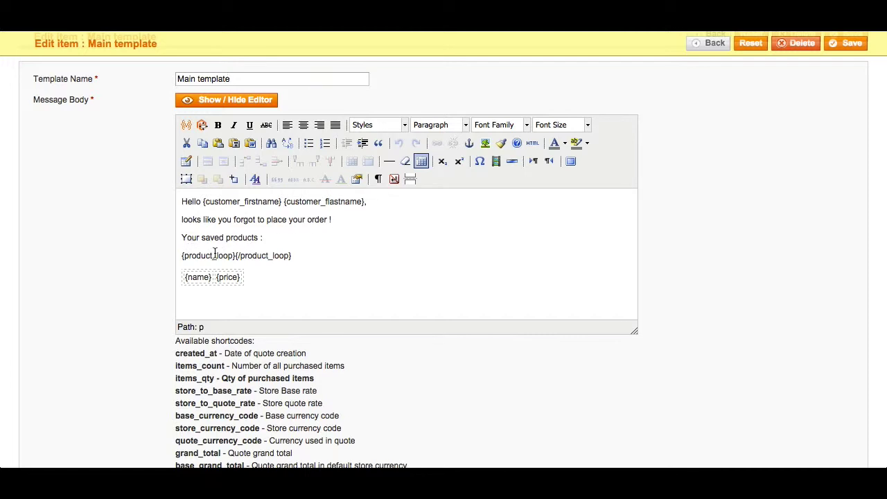
pyautogui.click(247, 108)
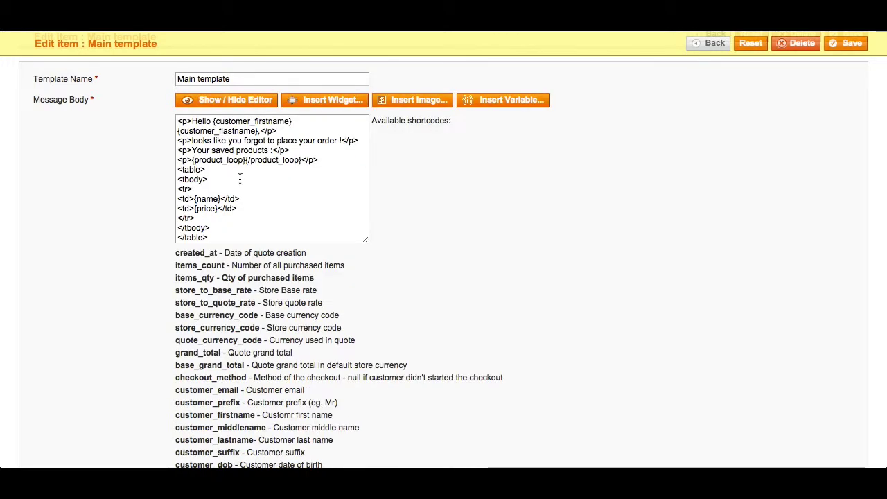
pyautogui.scroll(-1, 240, 179)
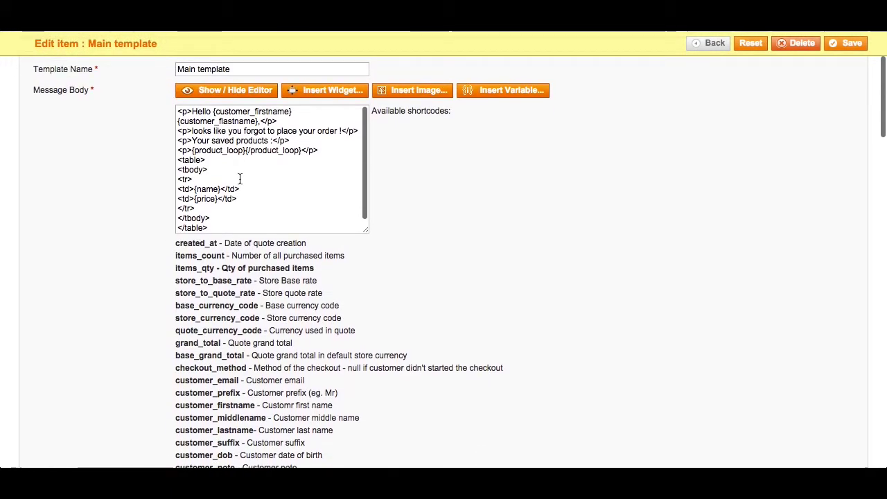
pyautogui.scroll(1, 152, 217)
pyautogui.scroll(2, 152, 217)
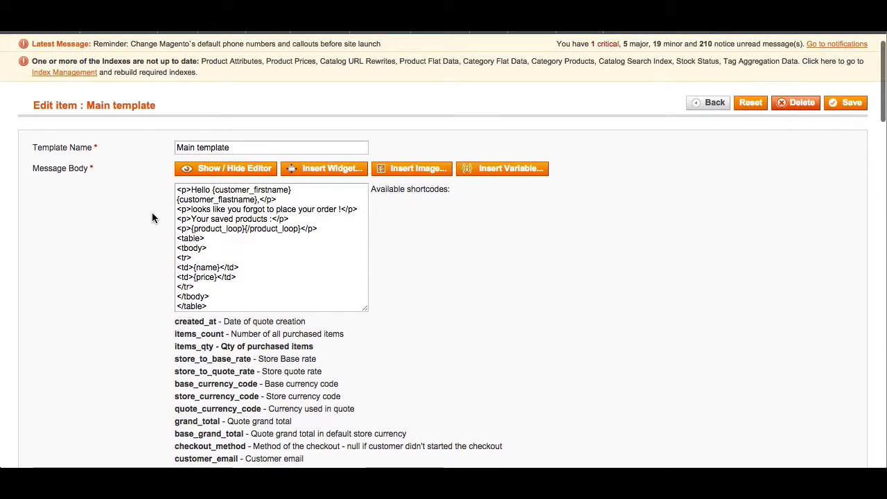
pyautogui.scroll(2, 152, 217)
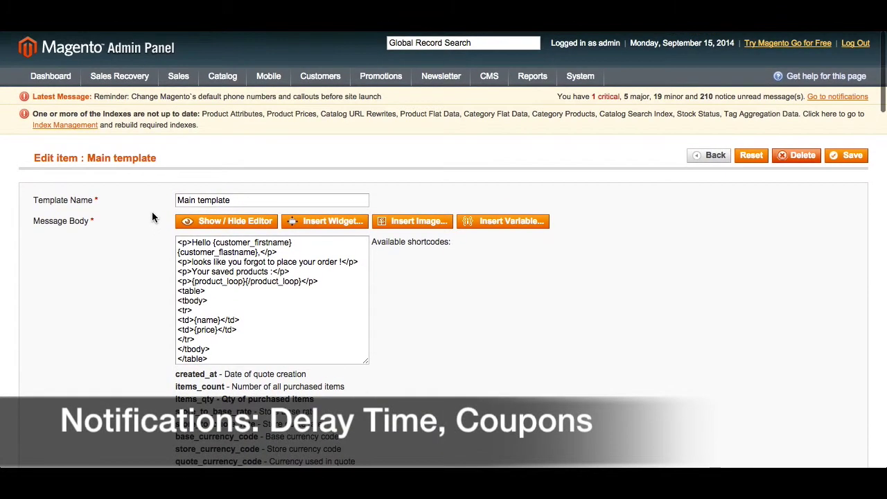
# Go to the Sales Recovery Notifications list and start a new notification.
pyautogui.moveTo(119, 77)
pyautogui.click(123, 111)
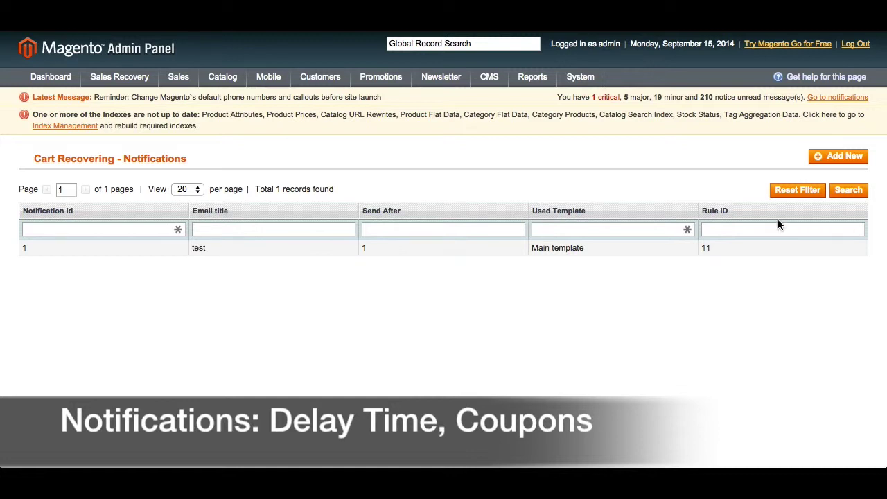
pyautogui.click(828, 158)
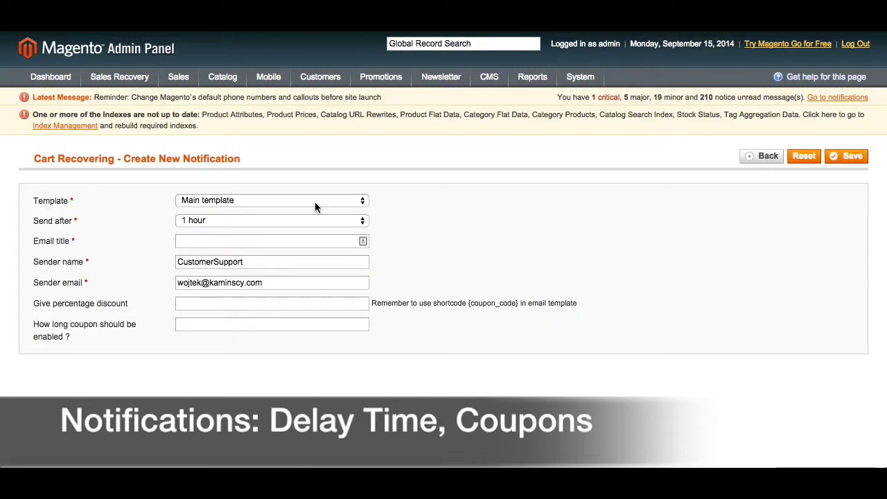
# Review the Template (Main template) and Send after (1 hour) options, then return without saving.
pyautogui.click(315, 202)
pyautogui.click(453, 215)
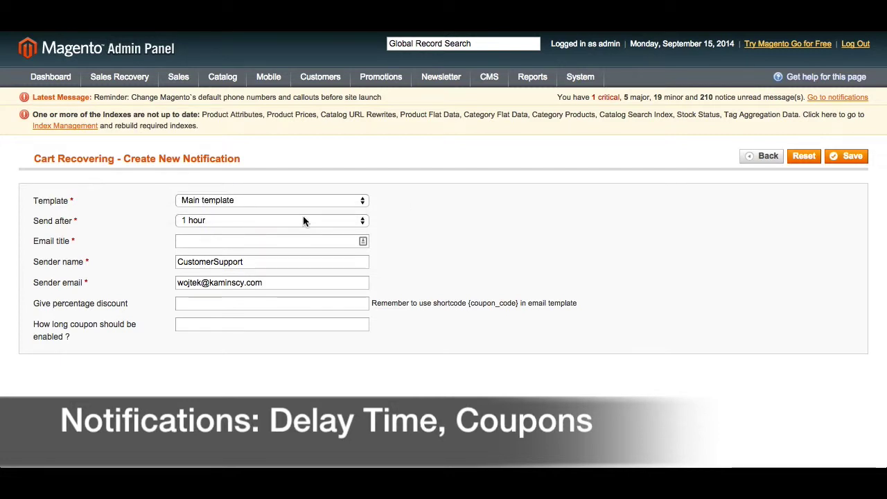
pyautogui.click(223, 221)
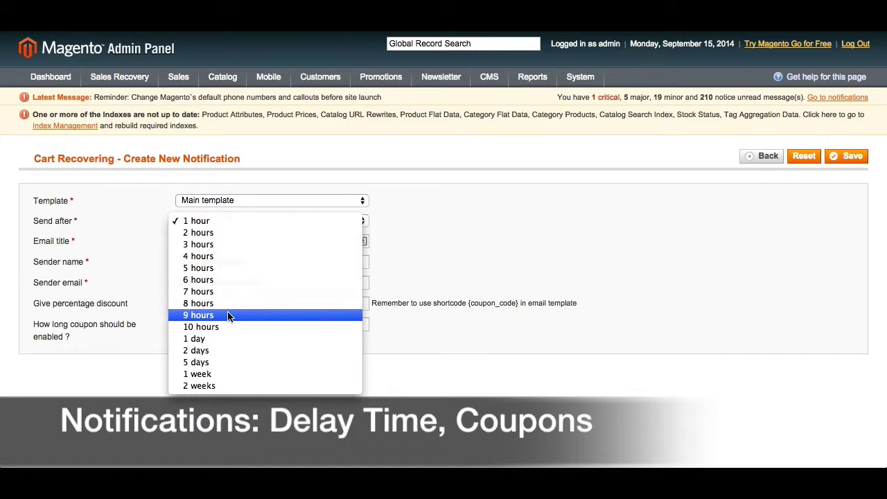
pyautogui.click(427, 246)
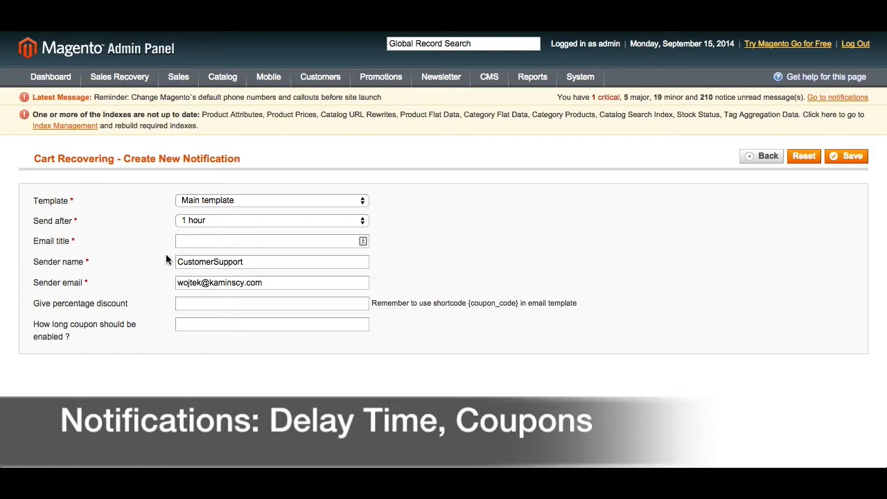
pyautogui.click(760, 156)
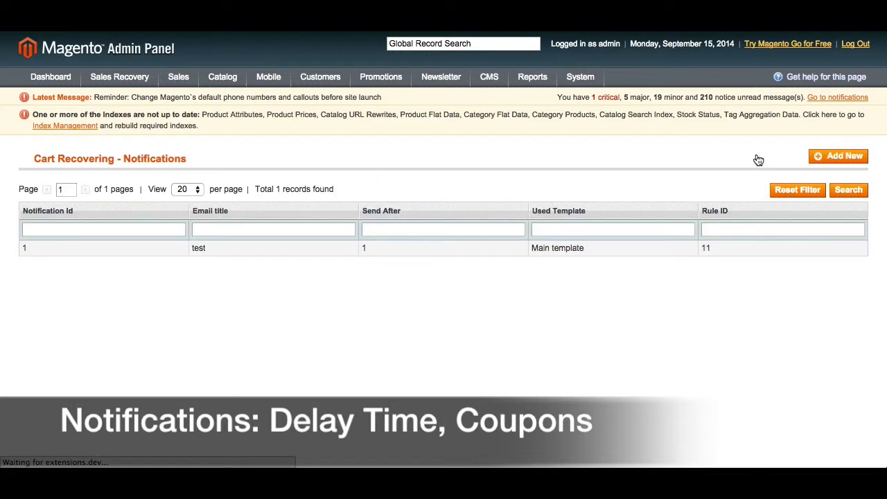
# Send a test of notification #1 'test' from its edit page.
pyautogui.click(628, 257)
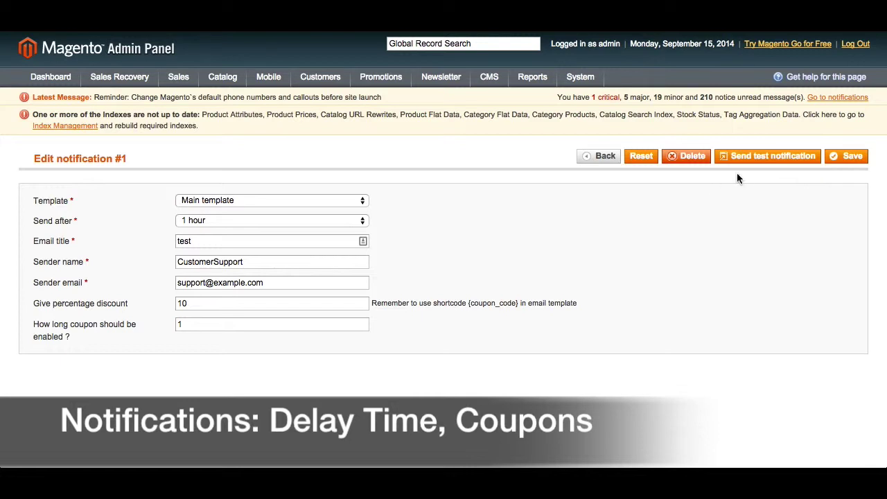
pyautogui.click(748, 159)
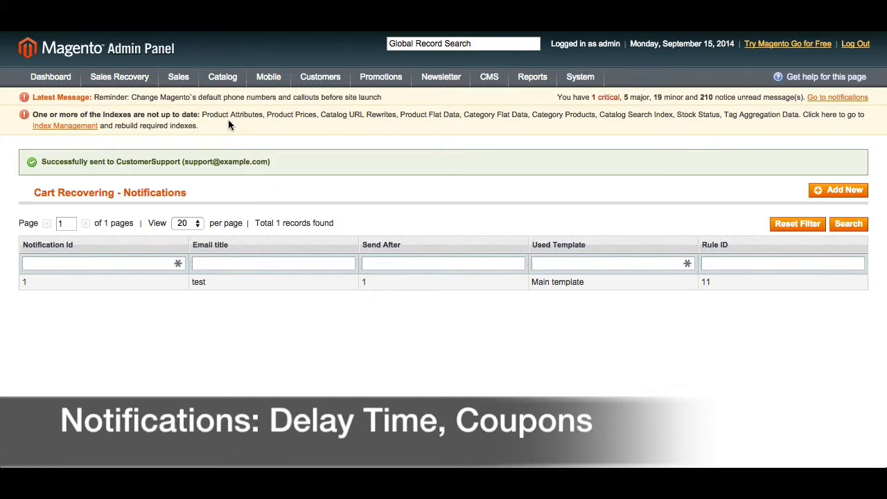
pyautogui.moveTo(125, 78)
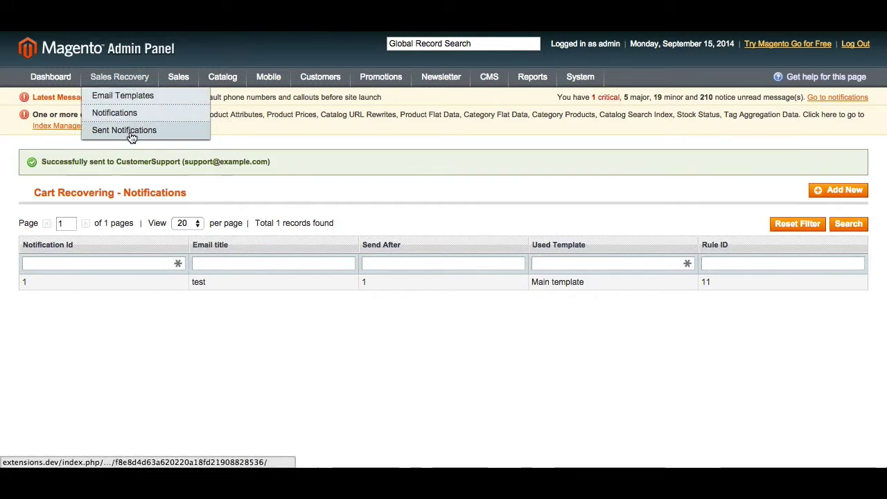
# Show the Sent Notifications report for quote 29 and list its export formats.
pyautogui.click(131, 135)
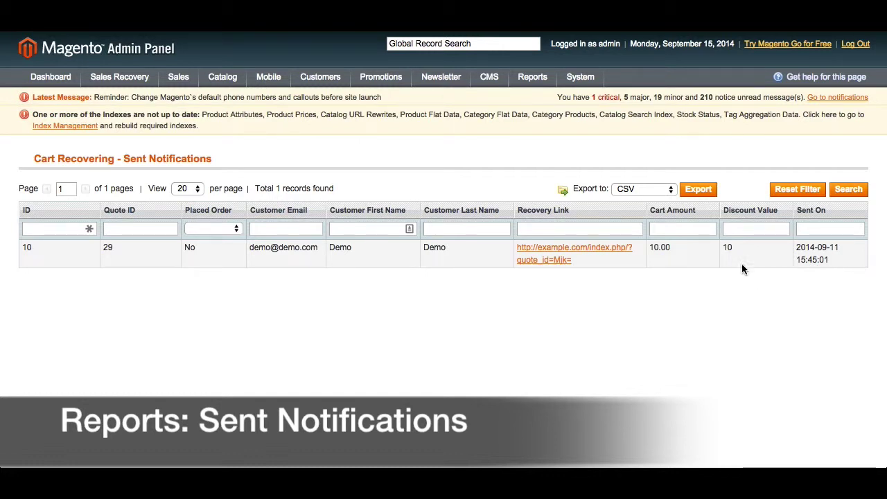
pyautogui.click(671, 189)
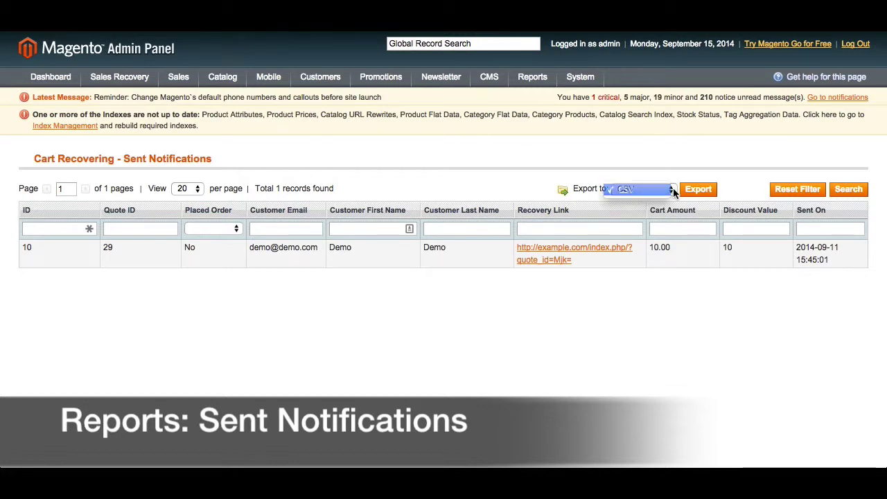